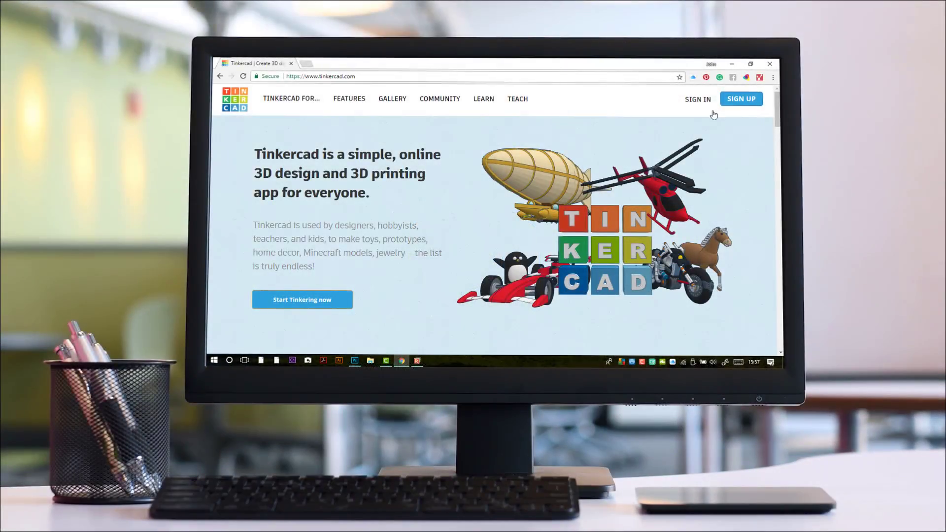
# - Sign in to Tinkercad with the account's username to reach the dashboard
pyautogui.click(696, 99)
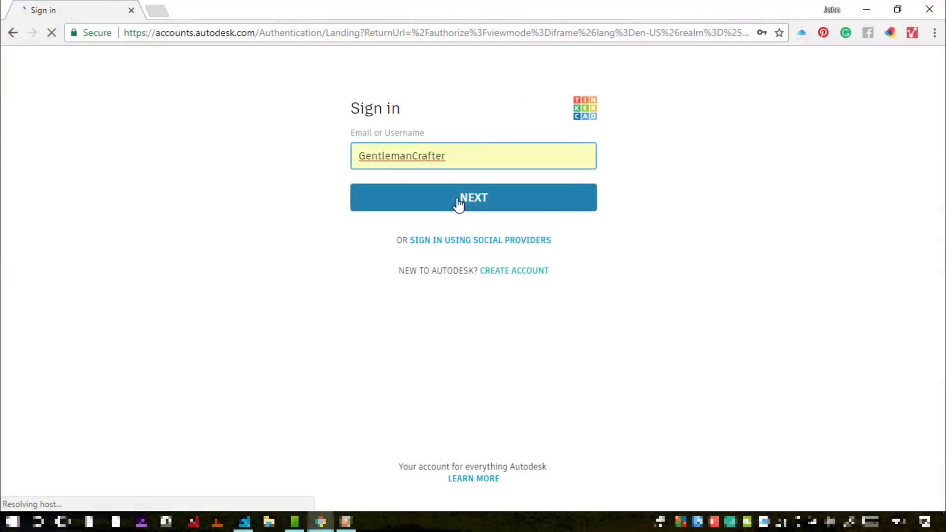
pyautogui.click(457, 201)
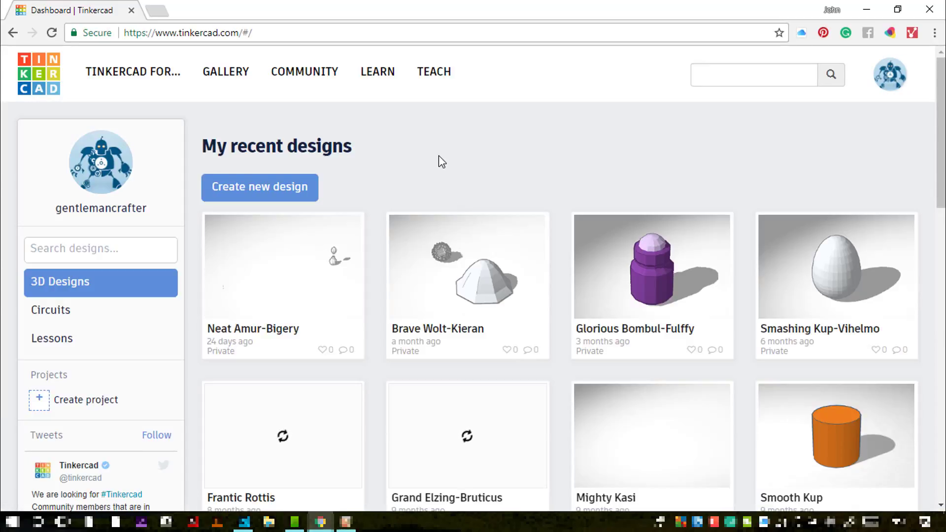
# - Create a new blank design and choose SVG_Doily.svg for import
pyautogui.click(279, 192)
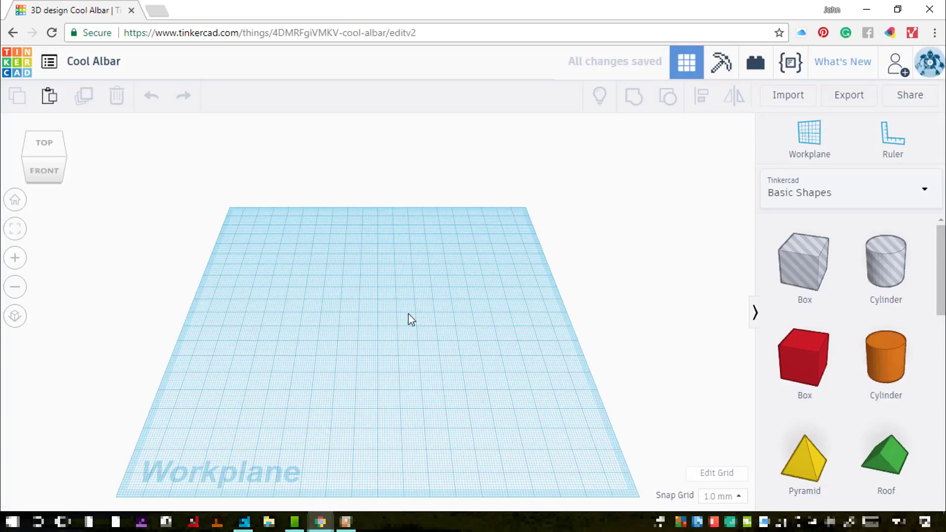
pyautogui.click(788, 96)
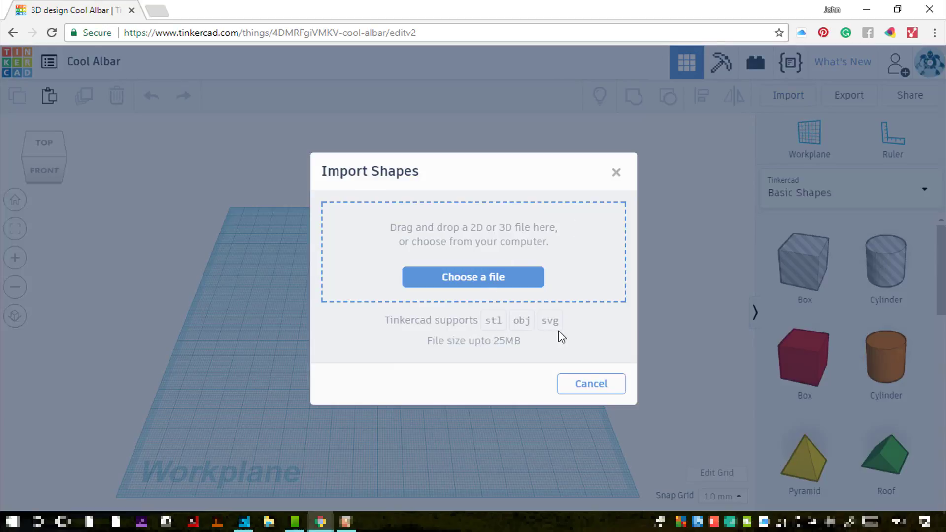
pyautogui.click(500, 276)
pyautogui.scroll(-4, 294, 294)
pyautogui.scroll(-7, 294, 295)
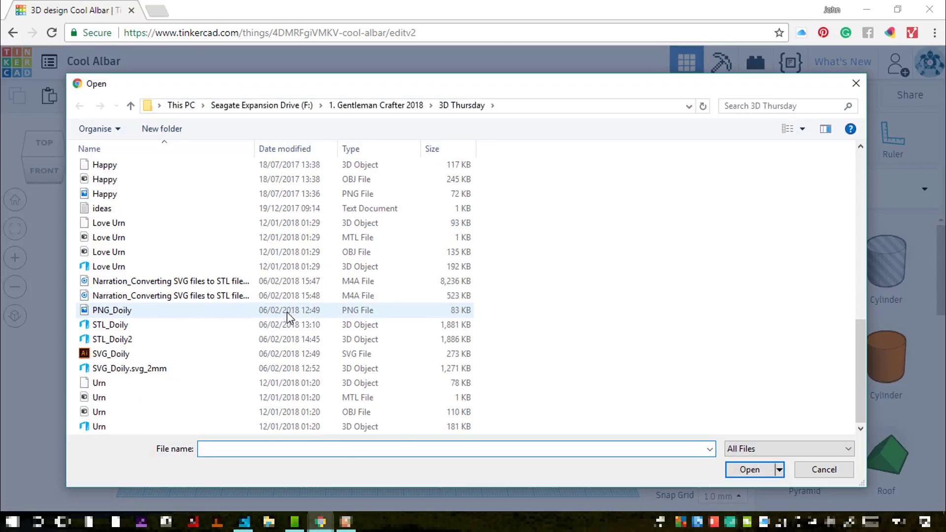
pyautogui.click(204, 361)
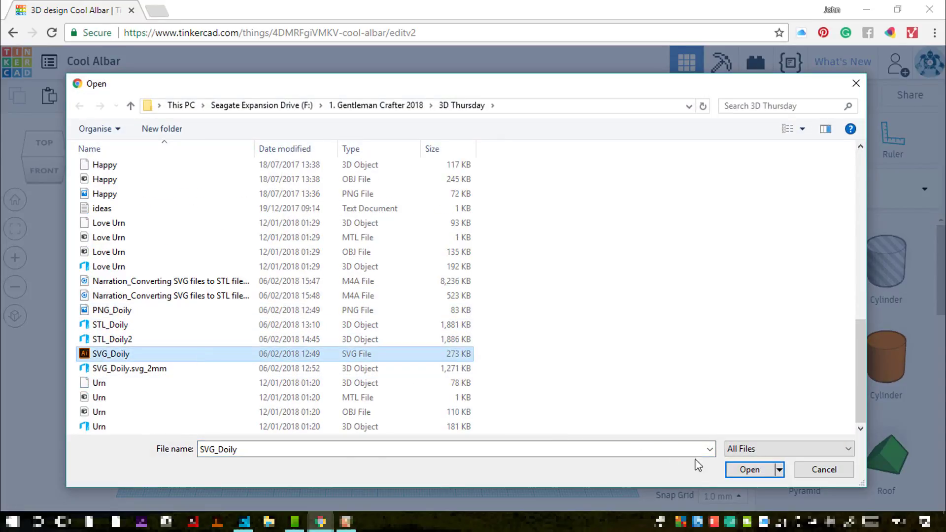
pyautogui.click(749, 470)
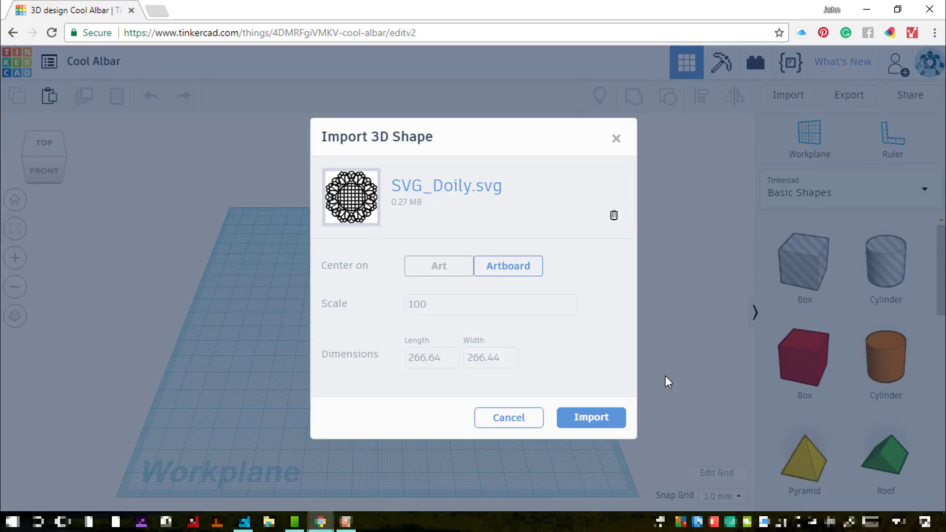
# - Centre the import on Art and set Length and Width to 100
pyautogui.click(463, 269)
pyautogui.moveTo(449, 357); pyautogui.dragTo(392, 364)
pyautogui.press('BackSpace')
pyautogui.write('100')
pyautogui.press('Tab')
pyautogui.write('100')
pyautogui.press('Tab')
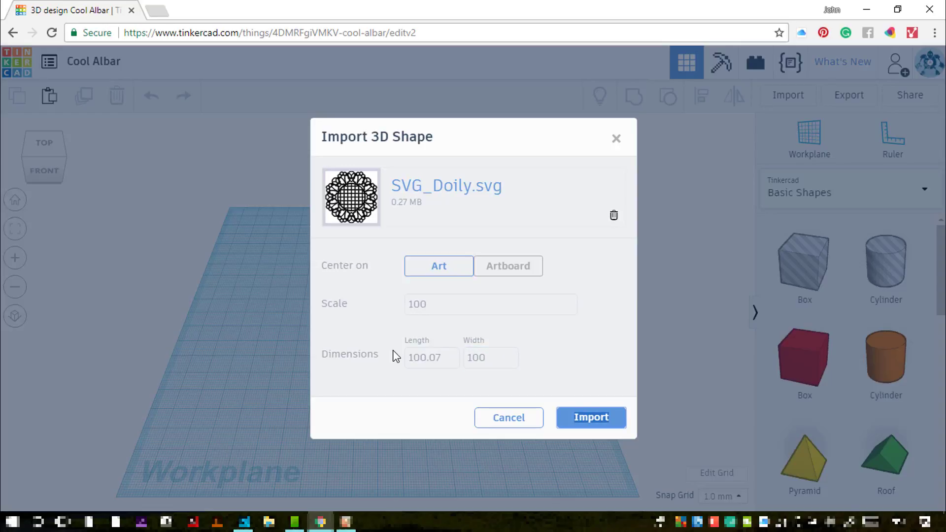
# - Import the doily onto the workplane and view it at an angle
pyautogui.click(585, 424)
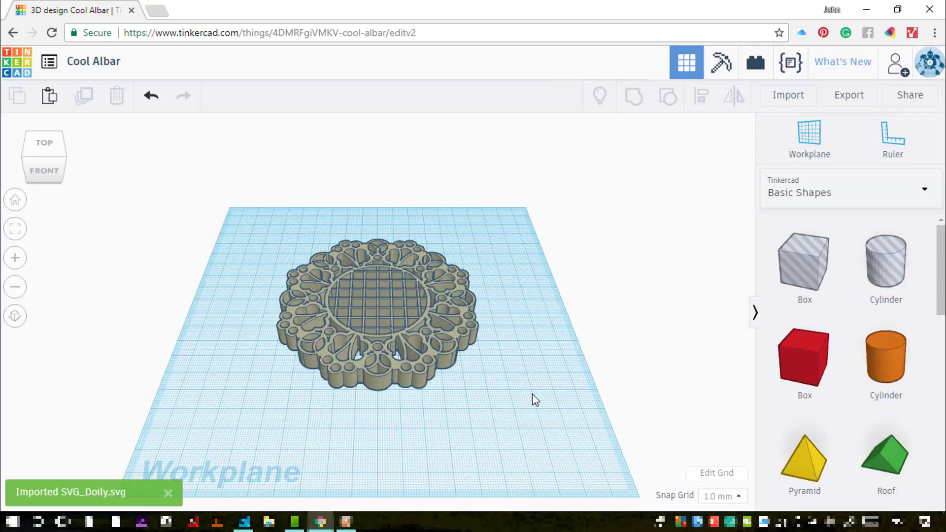
pyautogui.scroll(2, 532, 400)
pyautogui.scroll(4, 532, 394)
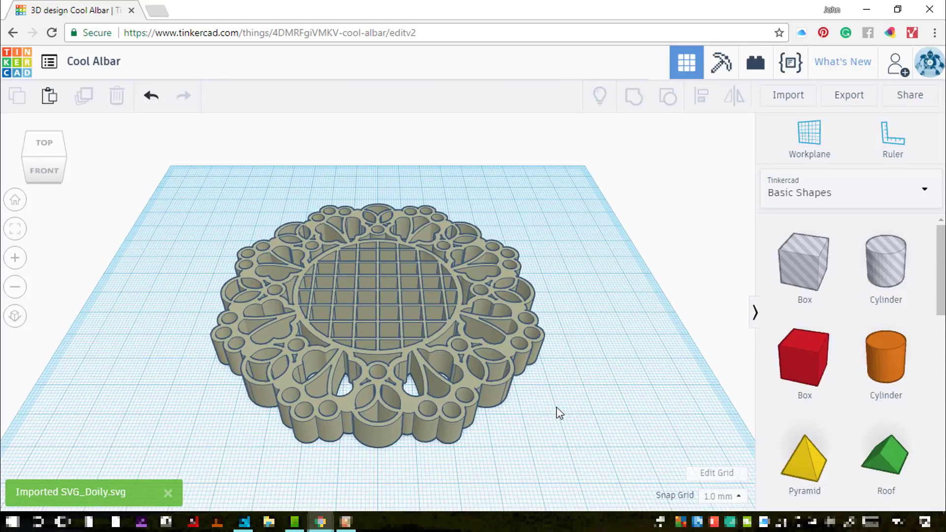
pyautogui.moveTo(563, 416); pyautogui.dragTo(537, 407, button='right')
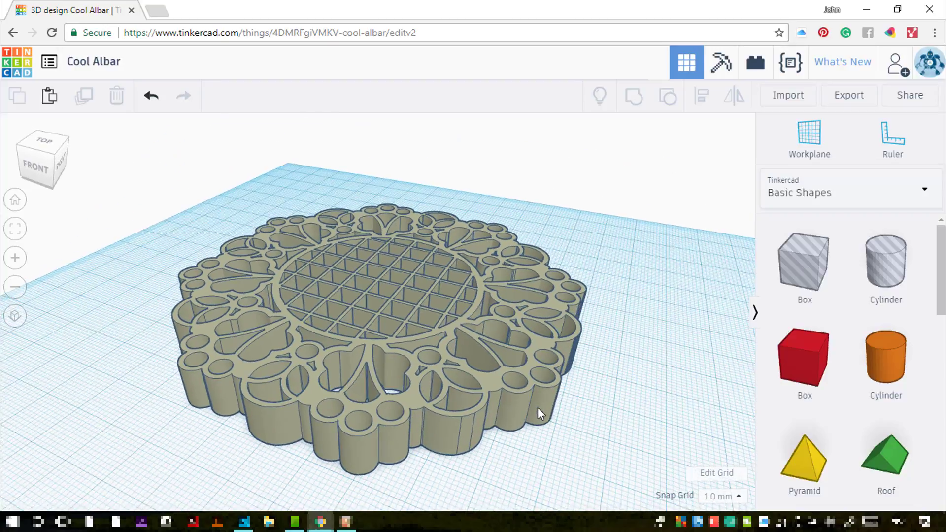
# - Set the selected doily's height to 2 mm
pyautogui.click(537, 407)
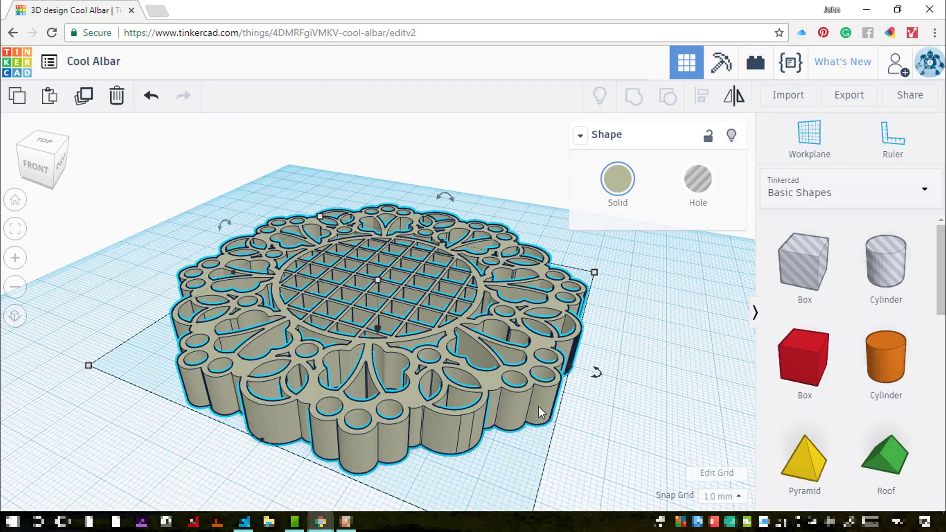
pyautogui.moveTo(378, 281)
pyautogui.click(449, 298)
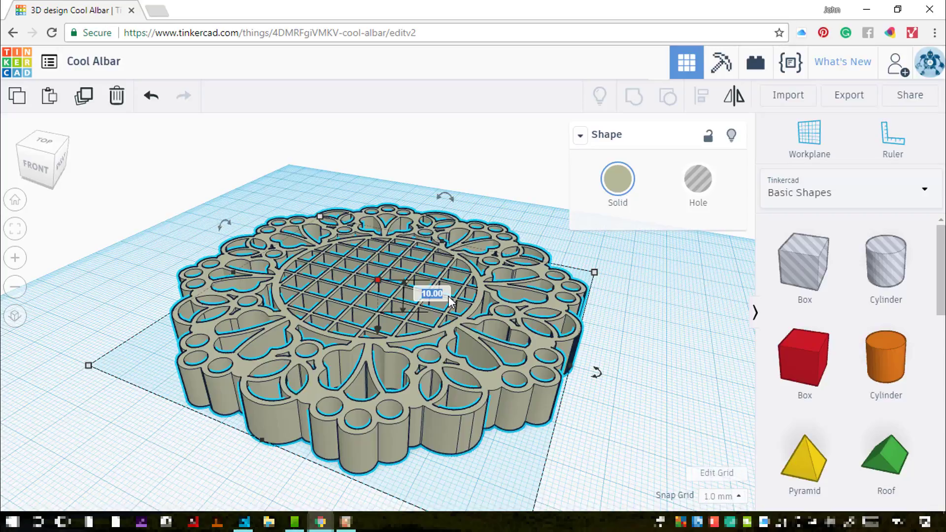
pyautogui.write('2')
pyautogui.press('Return')
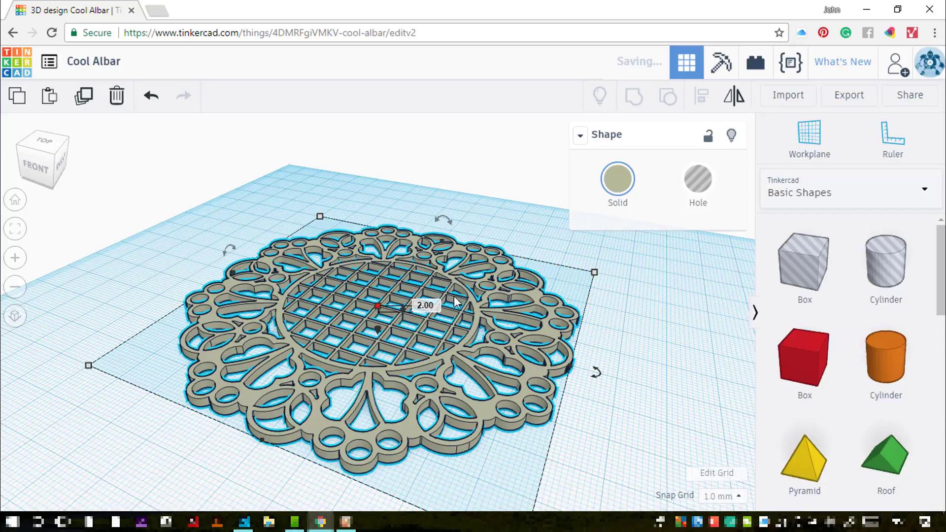
pyautogui.moveTo(595, 275)
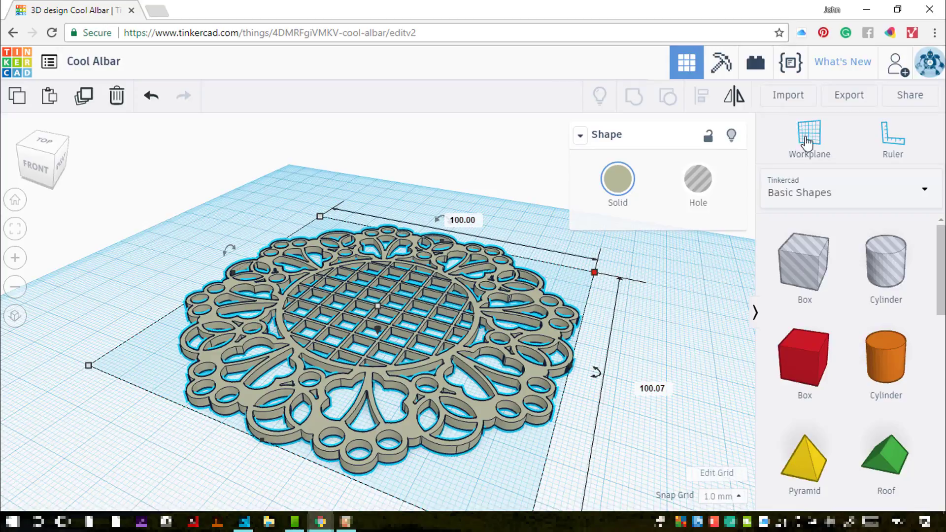
# - Export the doily as Cool Albar.stl and bring up Repetier-Host
pyautogui.click(844, 98)
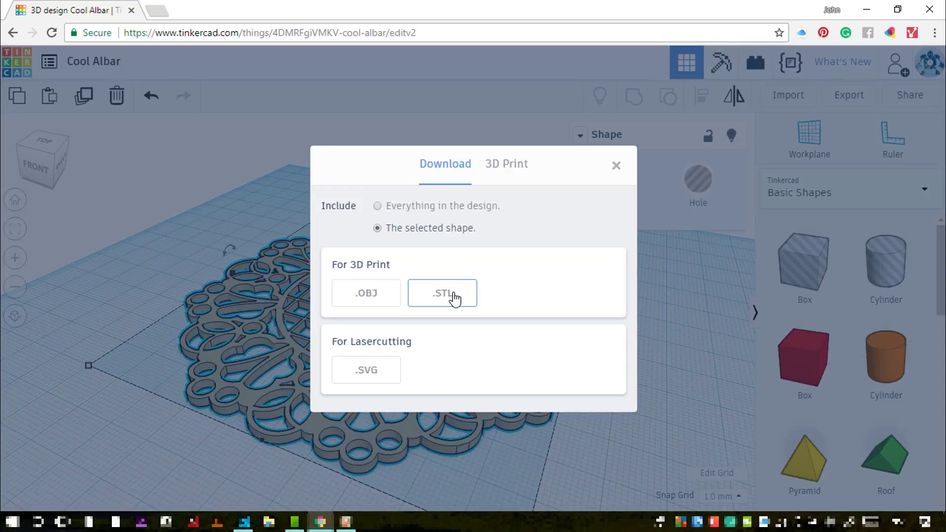
pyautogui.click(442, 294)
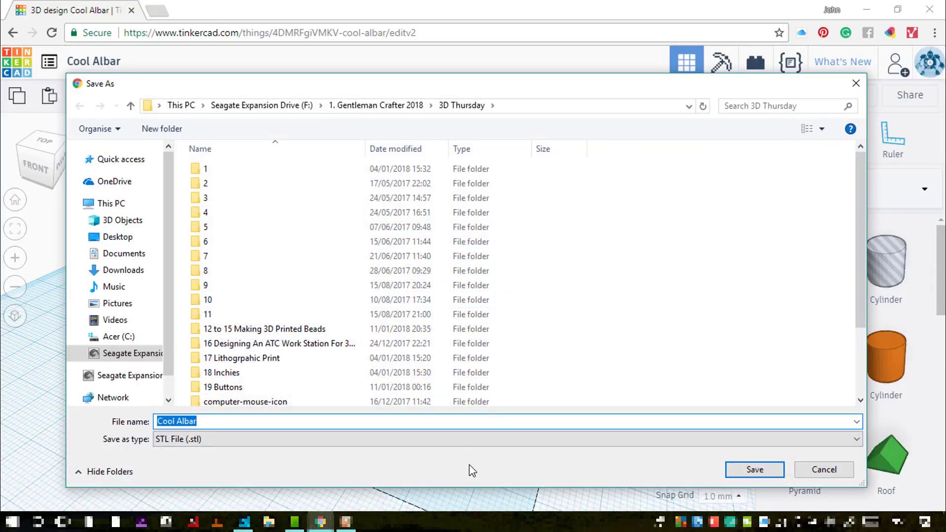
pyautogui.click(741, 471)
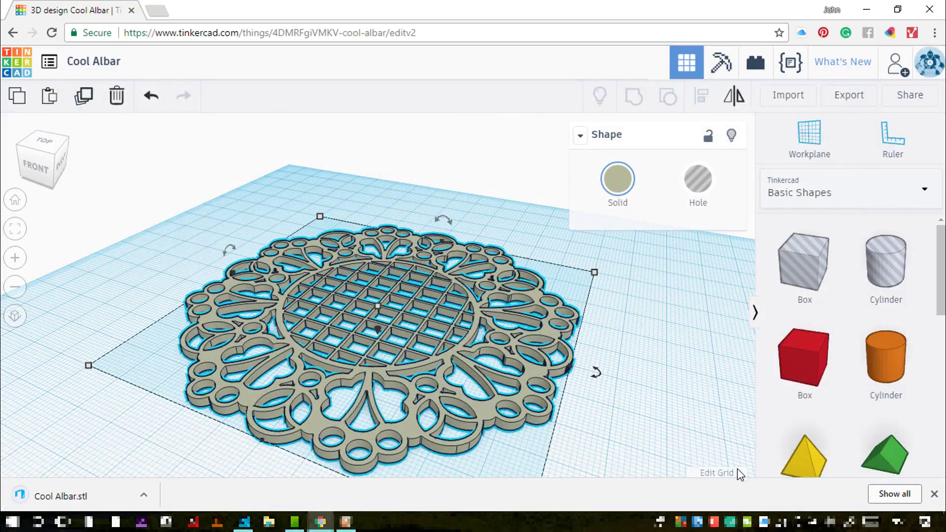
pyautogui.click(347, 523)
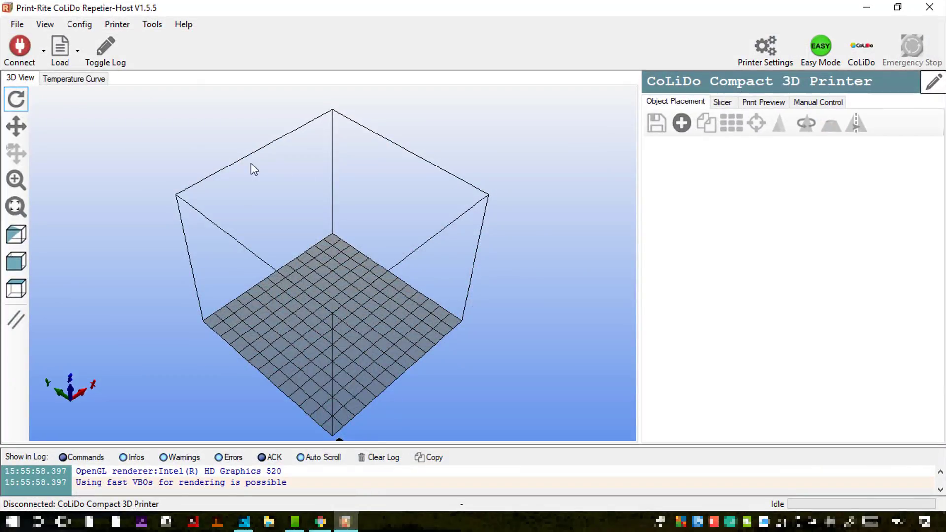
# - Load Cool Albar.stl onto the print bed and centre the view on it
pyautogui.click(60, 48)
pyautogui.scroll(-4, 201, 260)
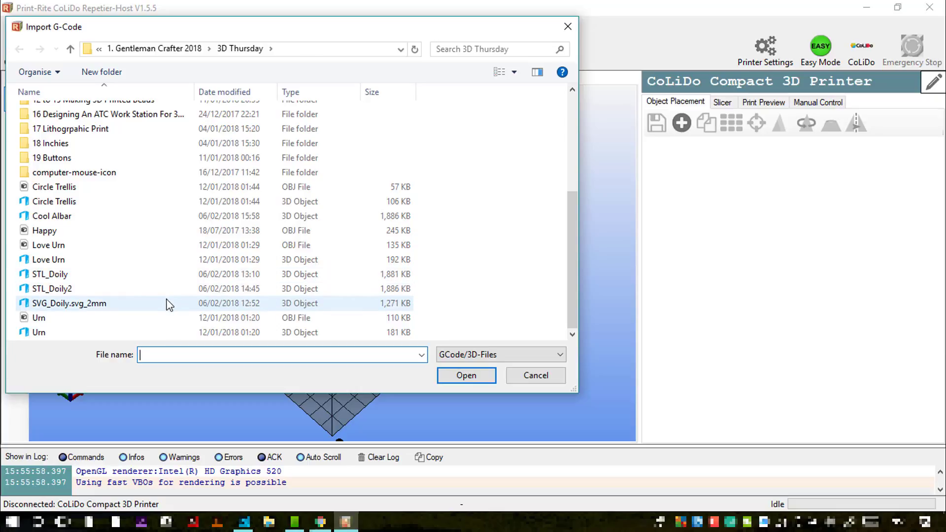
pyautogui.click(131, 217)
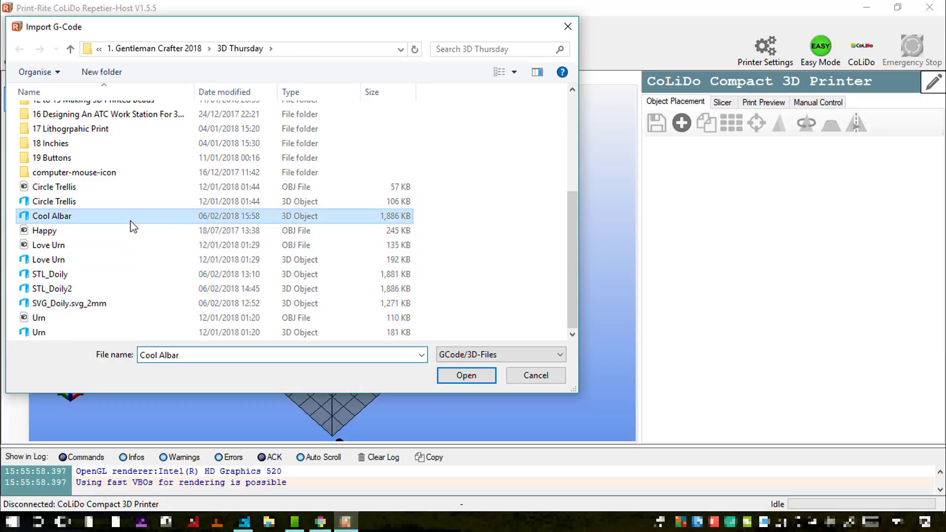
pyautogui.click(487, 379)
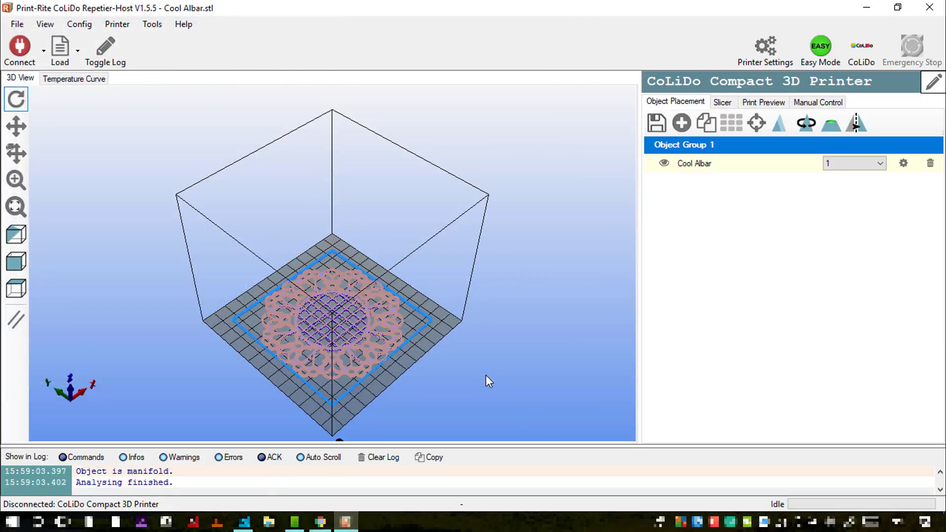
pyautogui.click(26, 128)
pyautogui.moveTo(459, 348); pyautogui.dragTo(465, 295)
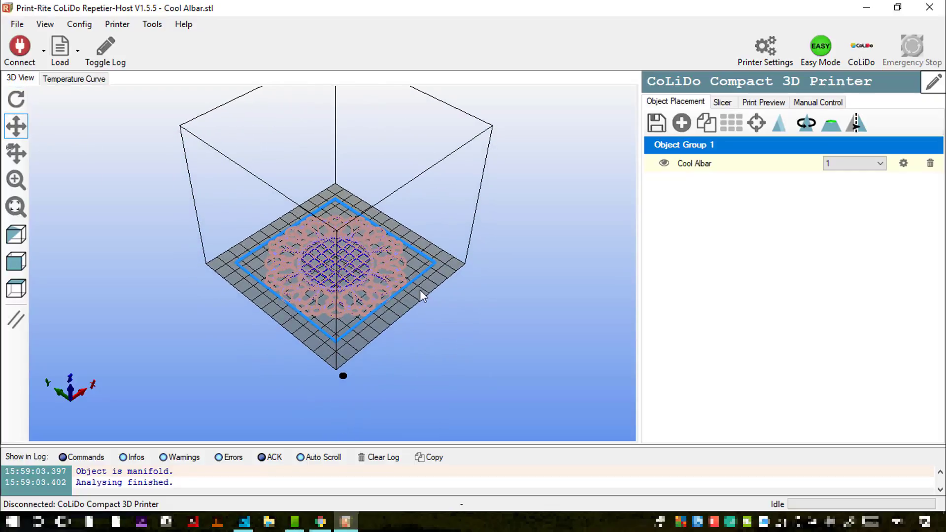
pyautogui.scroll(5, 339, 256)
pyautogui.scroll(3, 339, 257)
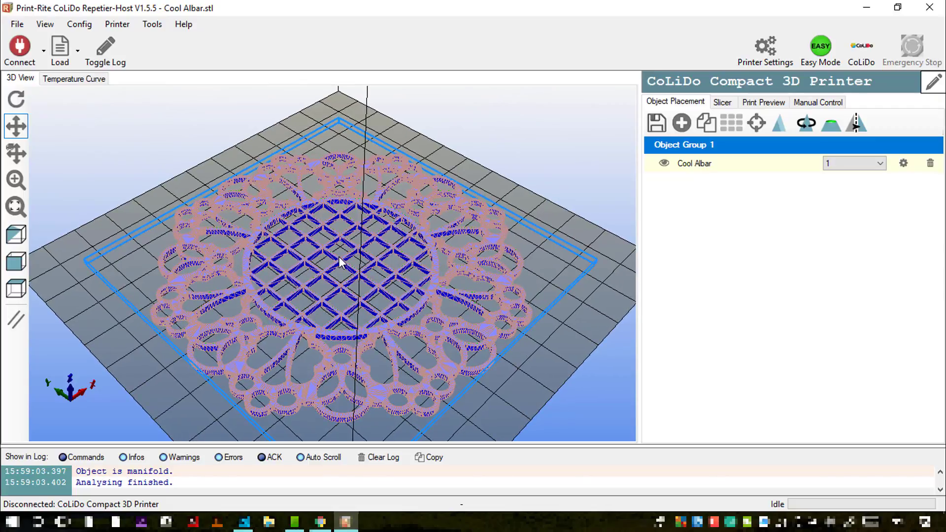
# - Slice the Cool Albar doily with Slic3r from the Slicer tab
pyautogui.click(721, 102)
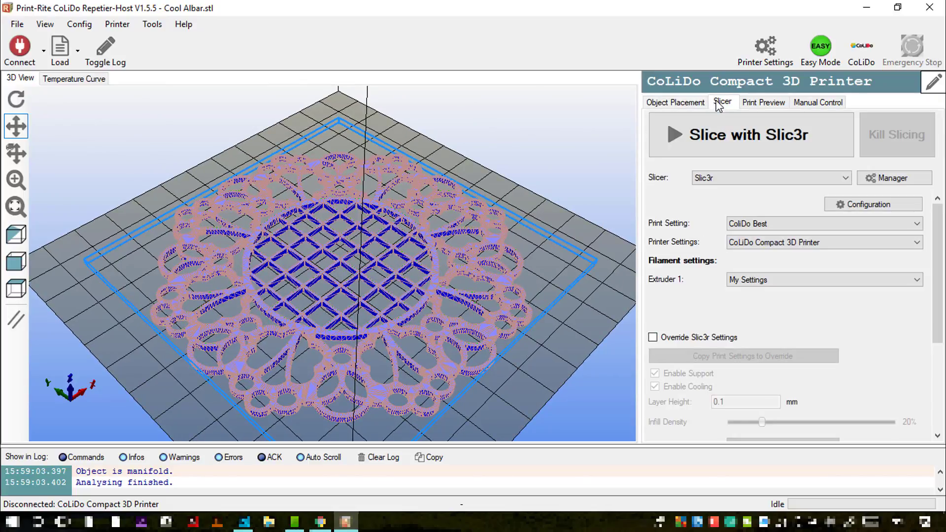
pyautogui.click(723, 126)
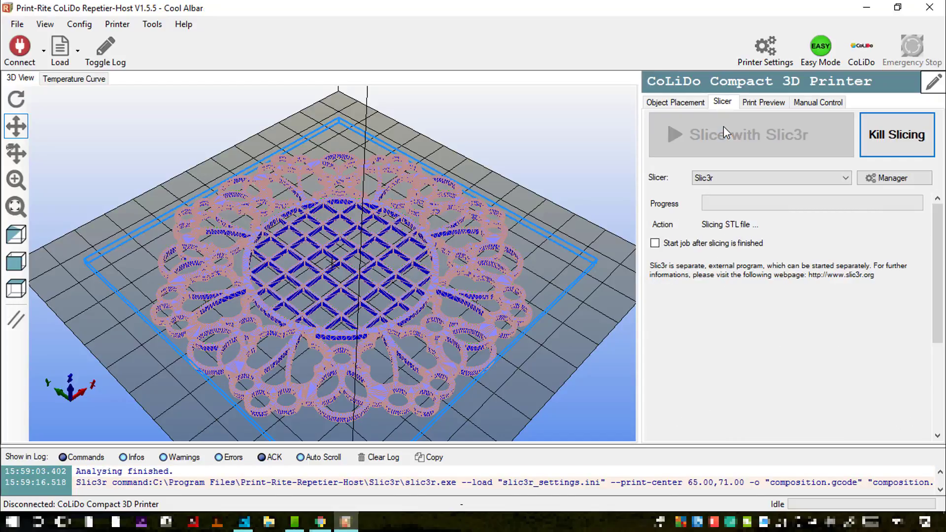